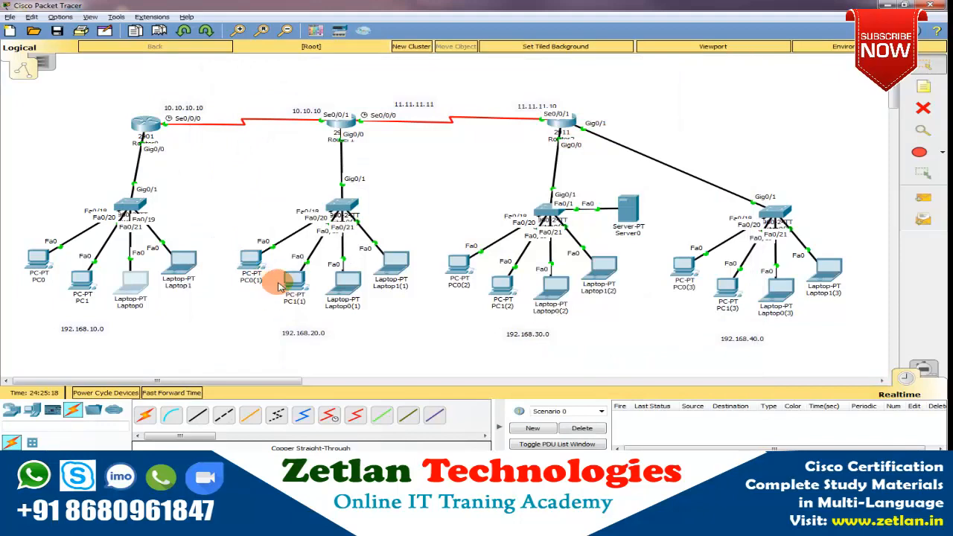
- Review the DNS server in PC1(1)'s IP configuration and load zetlan.in in that PC's web browser
left_click(289, 137)
left_click_drag(447, 183, 327, 186)
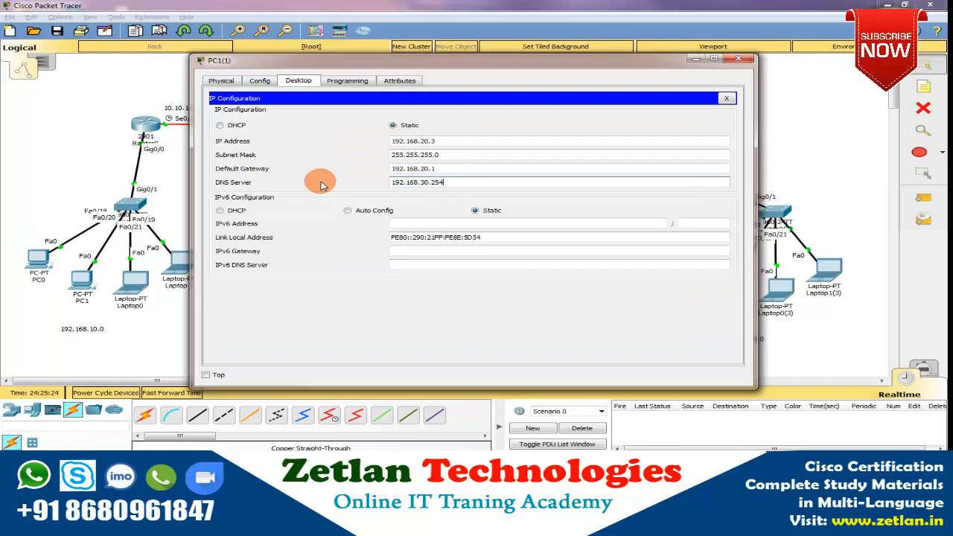
left_click(726, 98)
left_click(673, 123)
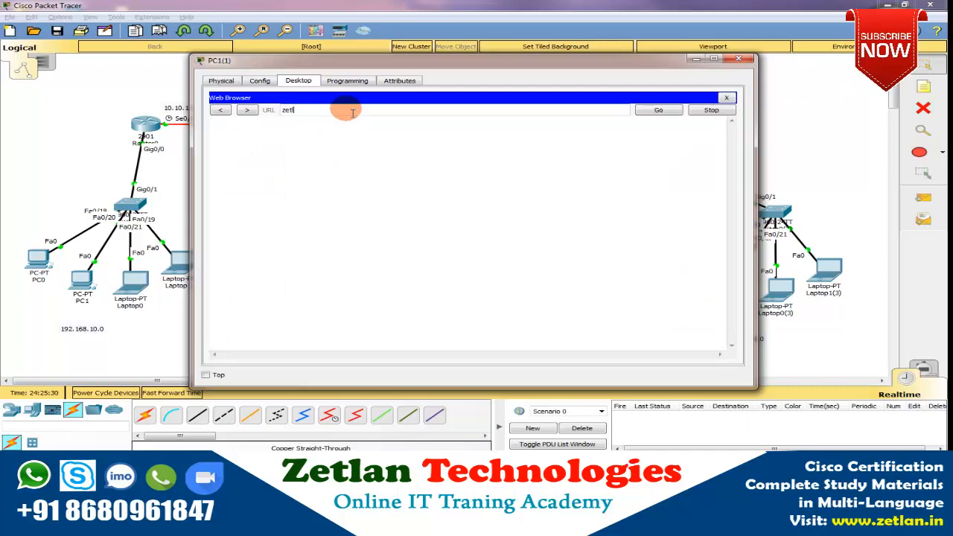
key("Return")
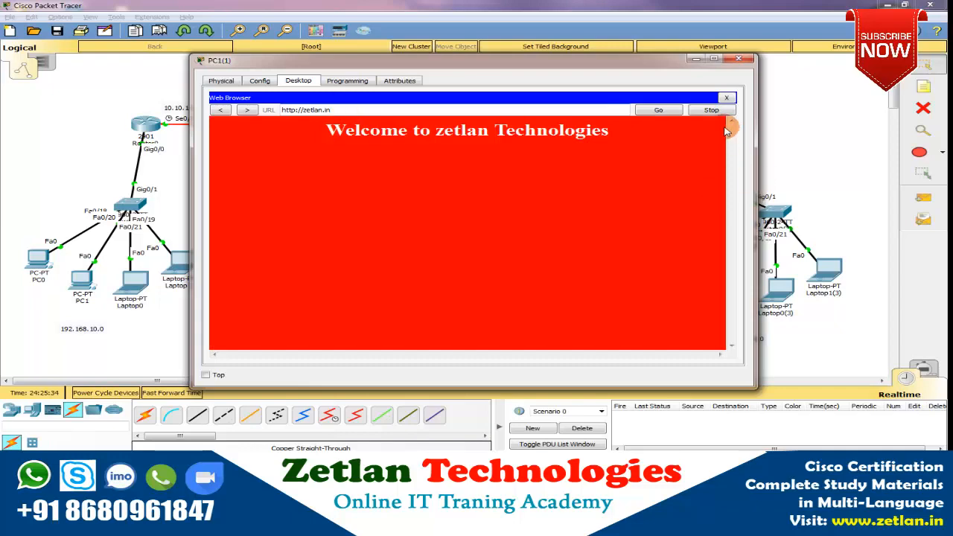
left_click(726, 98)
left_click(738, 59)
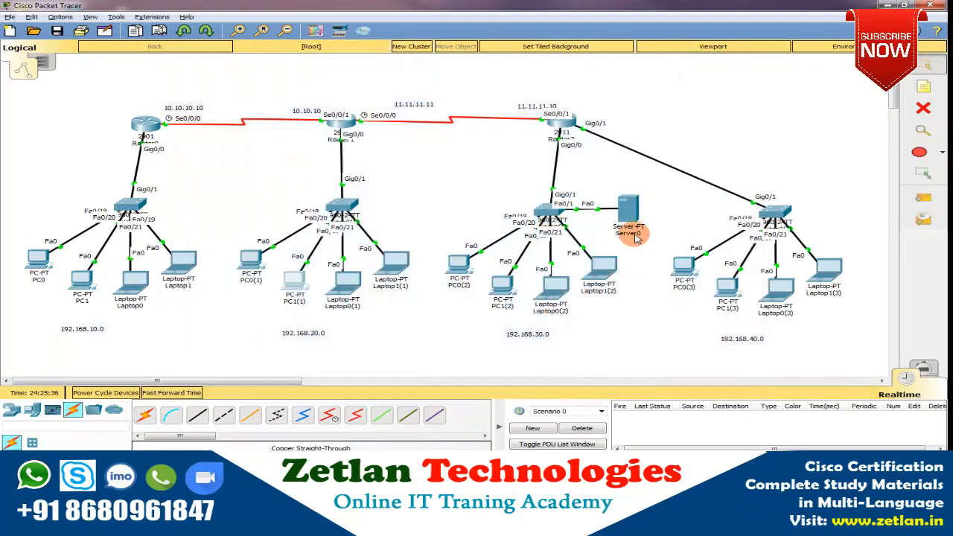
- Examine Server0's IP configuration, comparing its IP address with its DNS server address
left_click(631, 211)
left_click(275, 133)
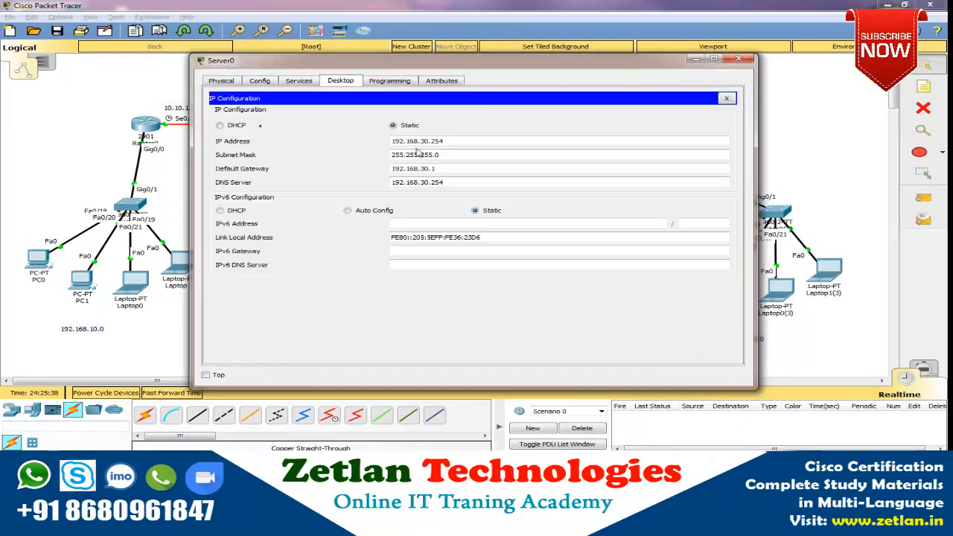
left_click_drag(415, 147, 379, 141)
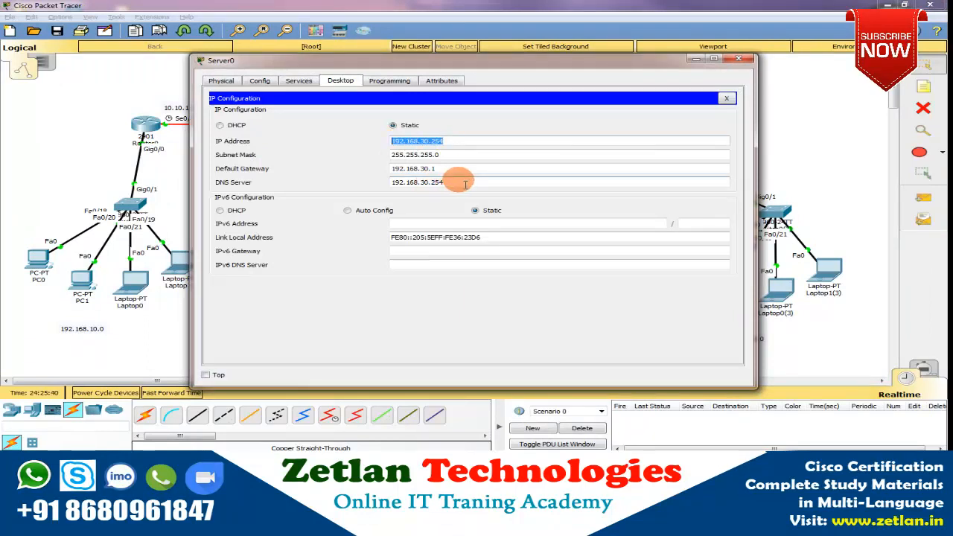
left_click_drag(451, 184, 370, 184)
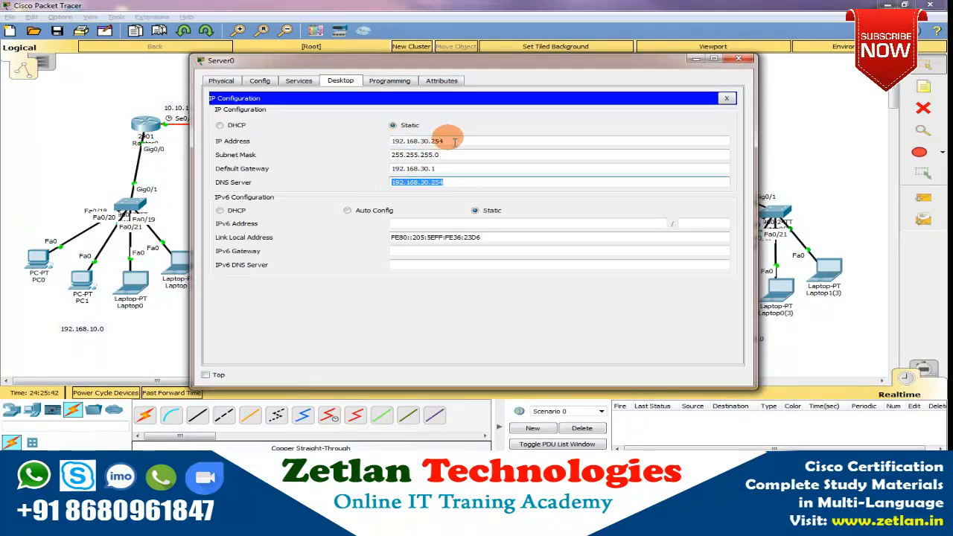
left_click_drag(449, 141, 397, 143)
left_click_drag(458, 188, 376, 188)
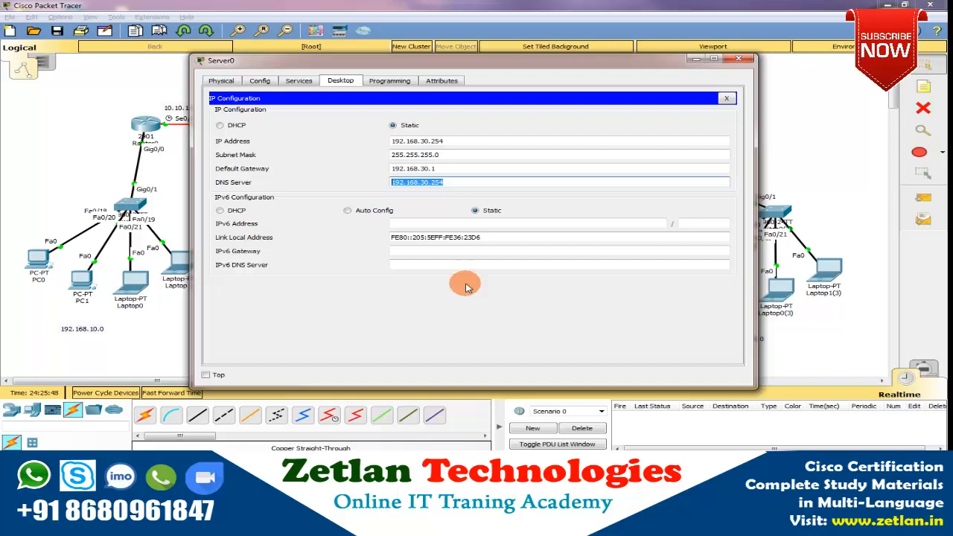
left_click(437, 141)
left_click_drag(396, 146, 389, 141)
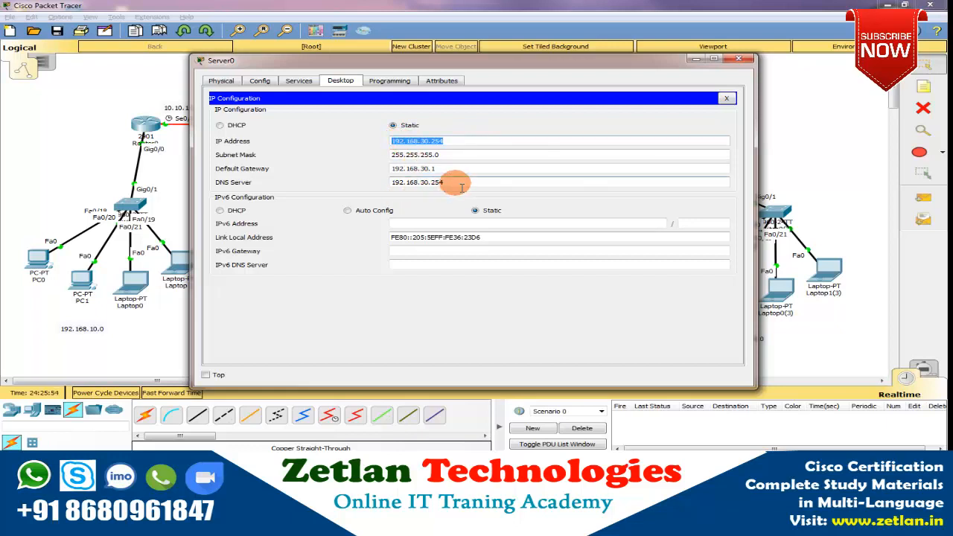
left_click(423, 183)
left_click(448, 183)
left_click_drag(443, 186, 388, 179)
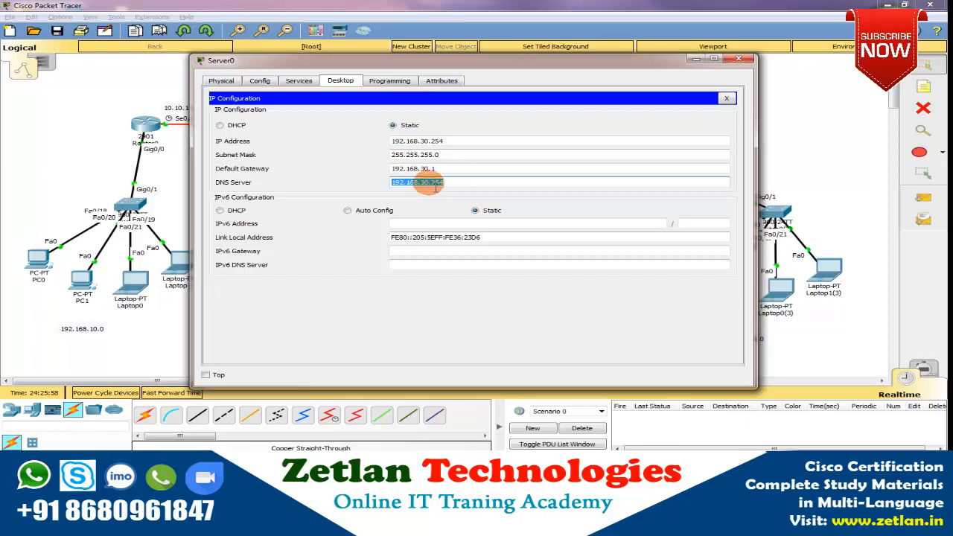
- Inspect the zetlan.in A record in Server0's DNS service and view the DNS cache
left_click(298, 80)
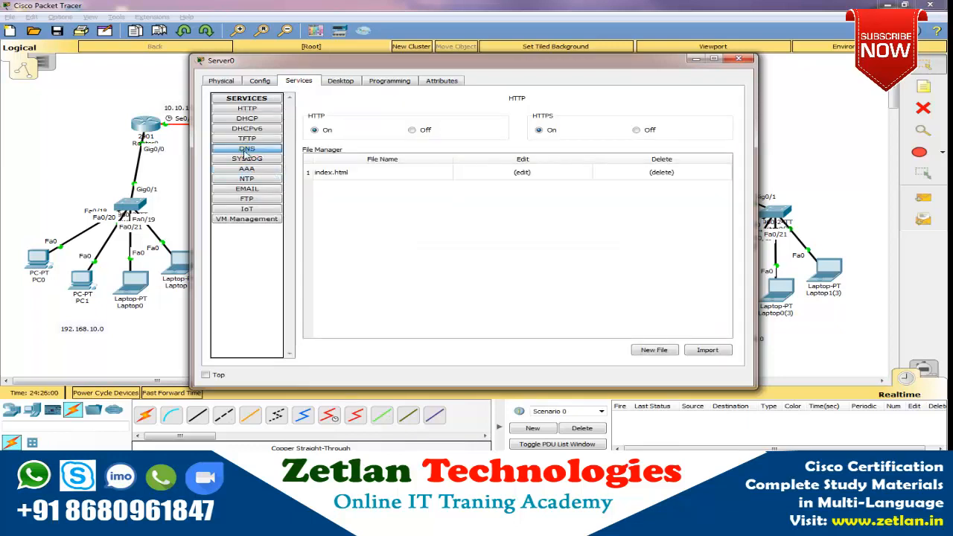
left_click(246, 149)
left_click(612, 209)
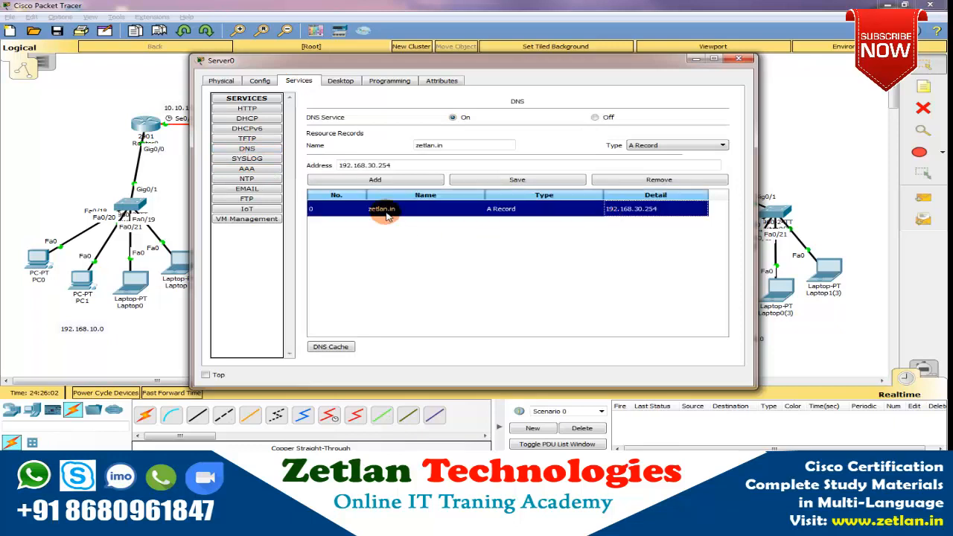
left_click(323, 347)
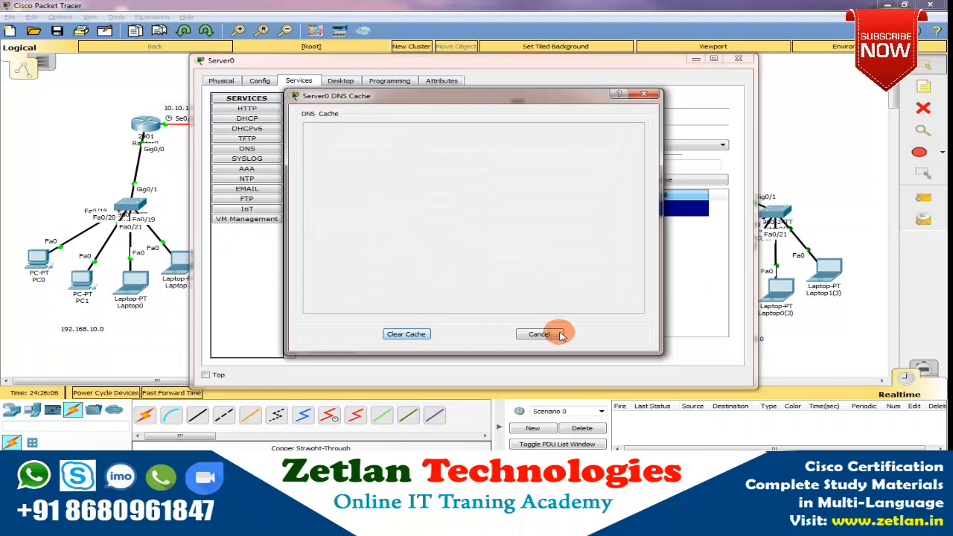
left_click(539, 334)
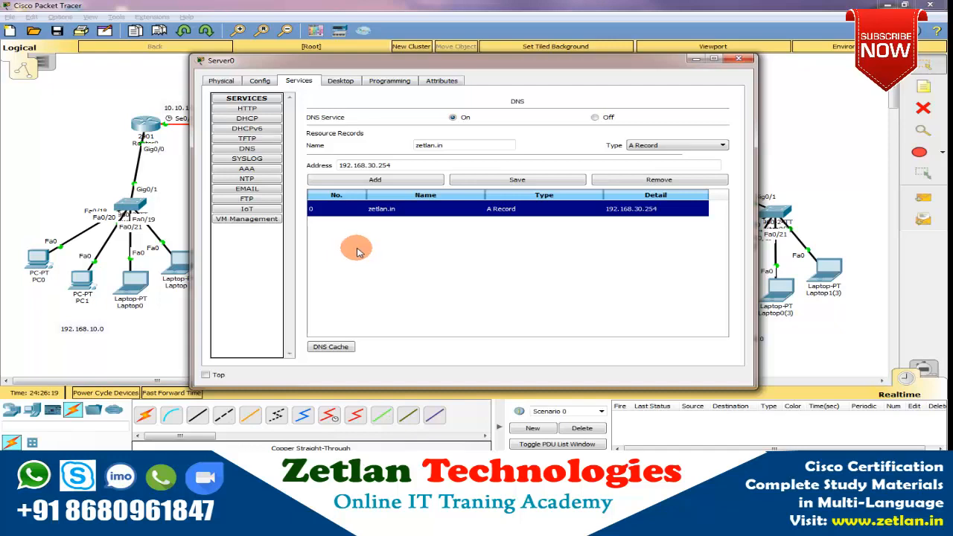
left_click(740, 59)
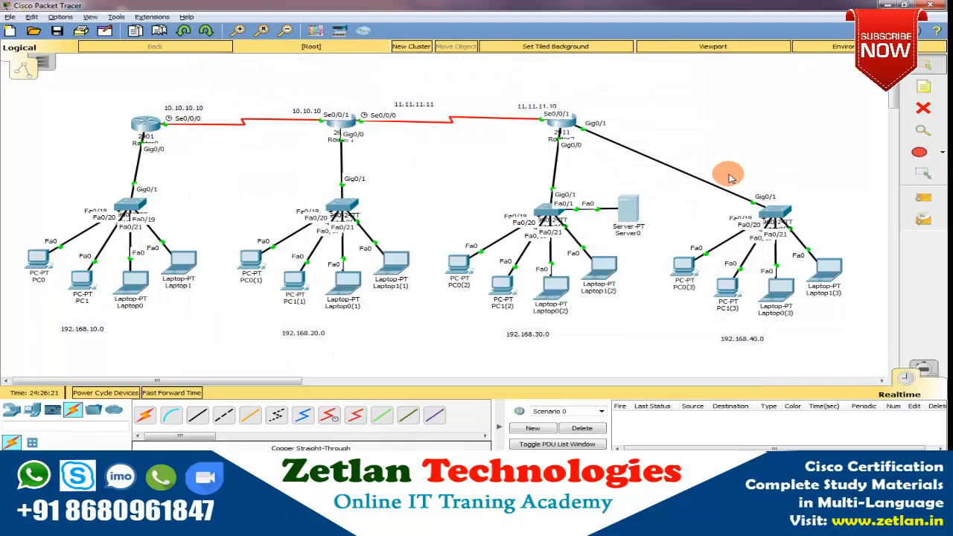
- Switch to simulation mode and add a simple PDU from Laptop0 to Laptop1(2)
left_click(62, 18)
mouse_move(90, 17)
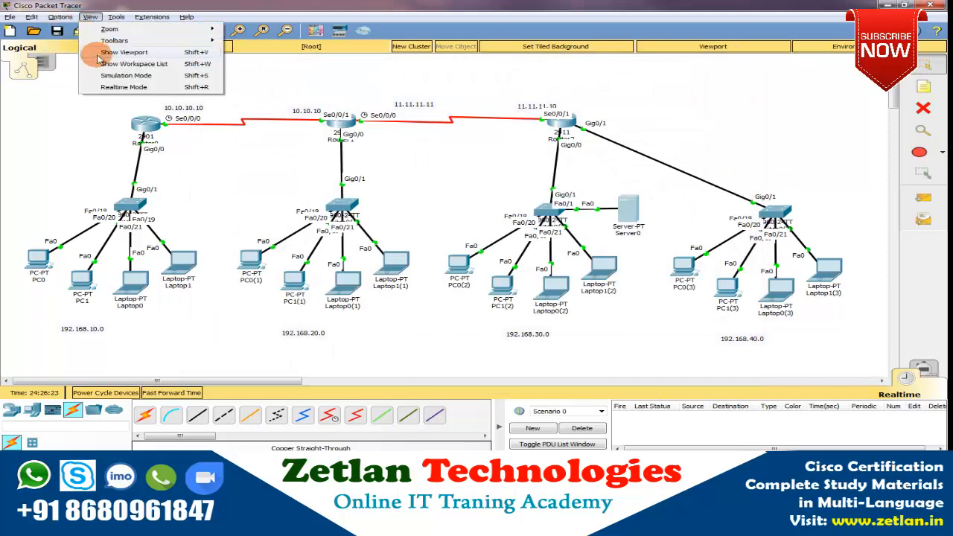
left_click(112, 75)
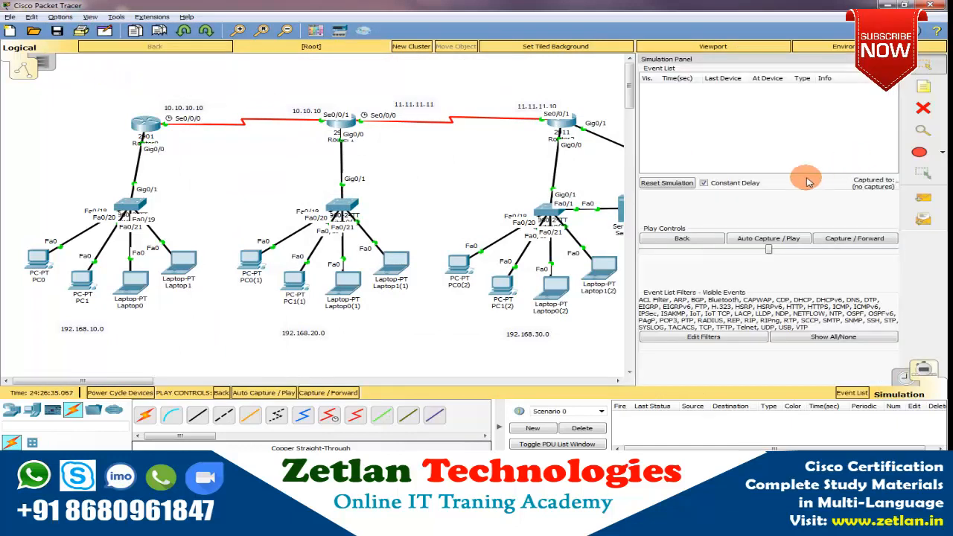
left_click(923, 198)
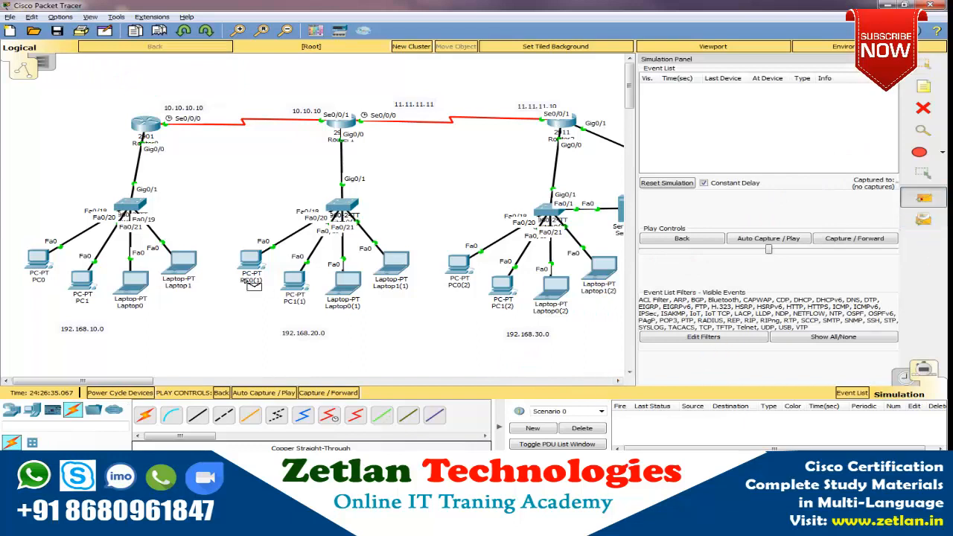
left_click(127, 278)
left_click(604, 277)
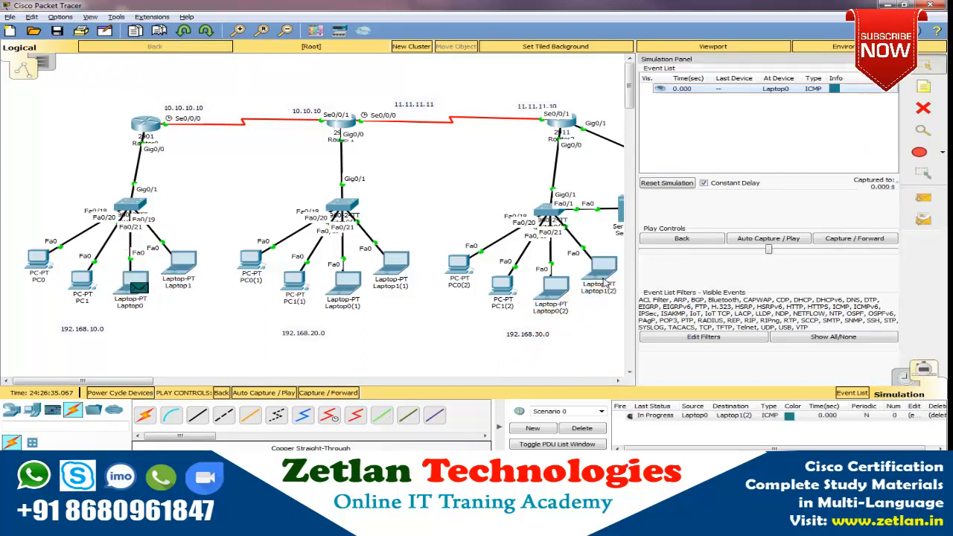
- Advance the simulation event by event to follow the packet from Laptop0 across the routers towards Laptop1(2)
left_click(335, 393)
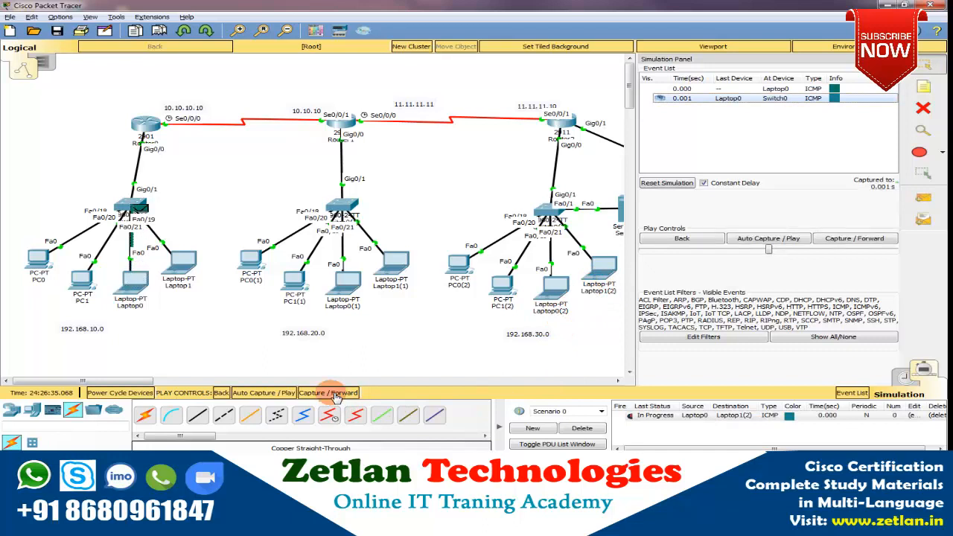
left_click(335, 394)
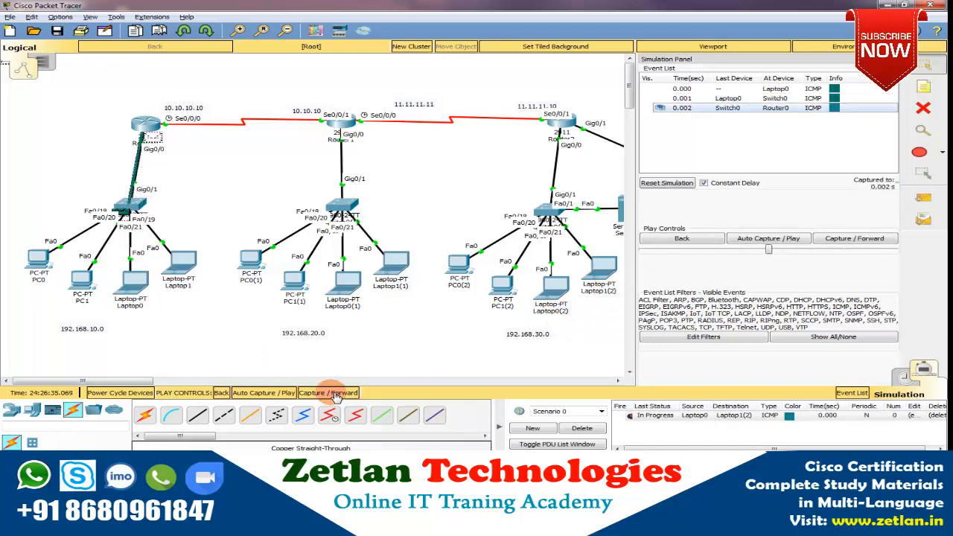
left_click(336, 394)
left_click(335, 394)
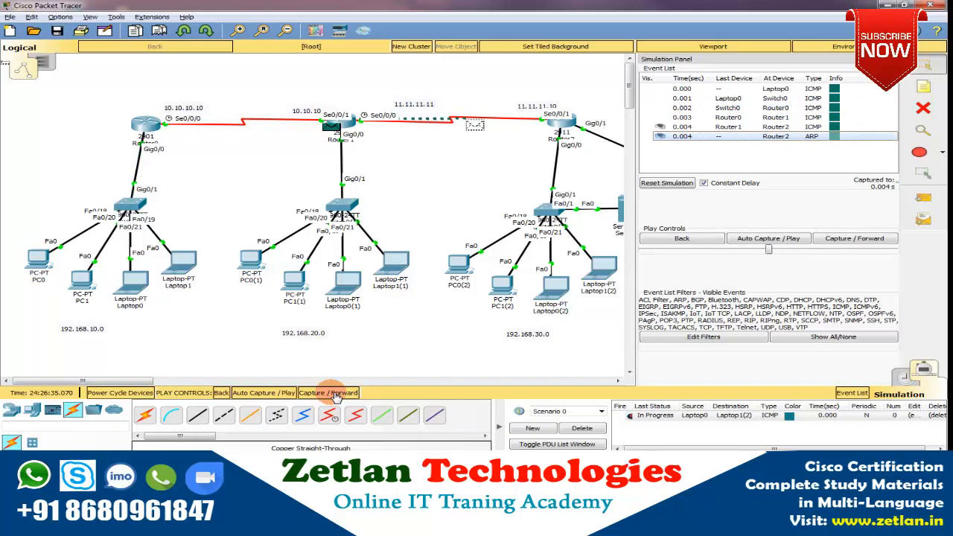
left_click(335, 394)
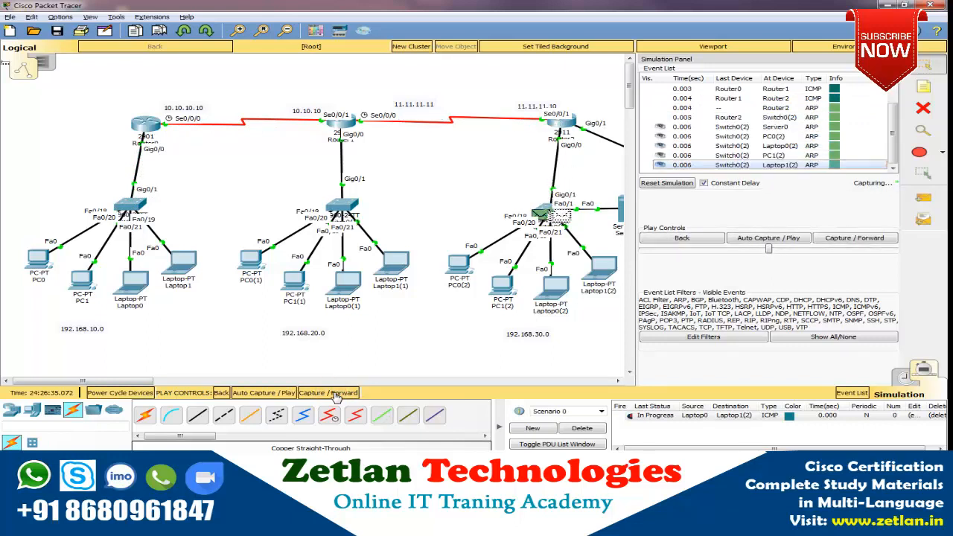
left_click(335, 394)
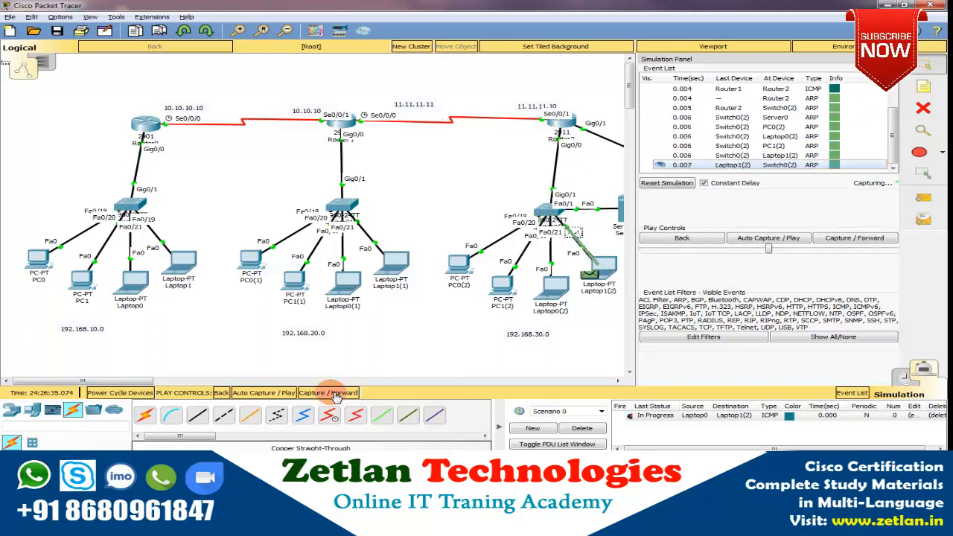
left_click(335, 394)
left_click(335, 394)
left_click(337, 395)
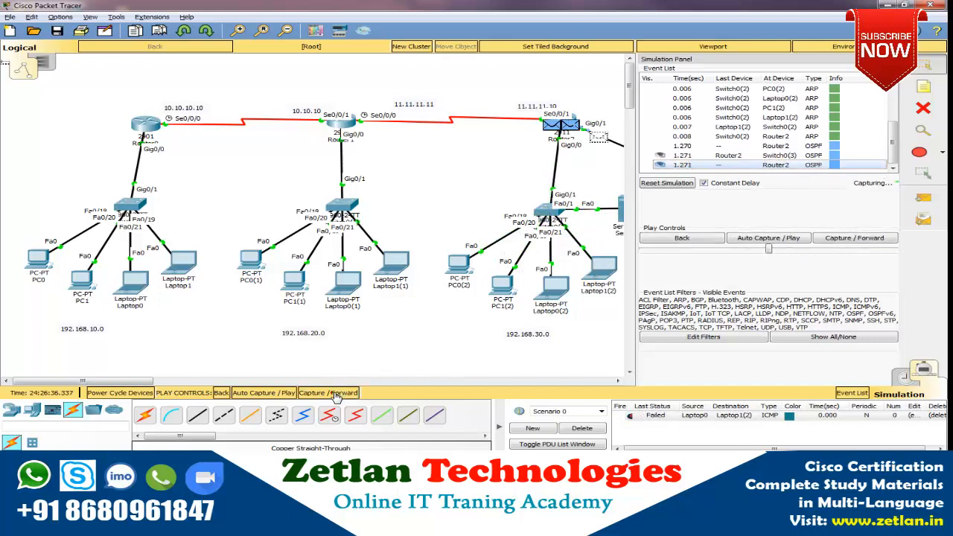
left_click(336, 394)
left_click(337, 395)
left_click(337, 395)
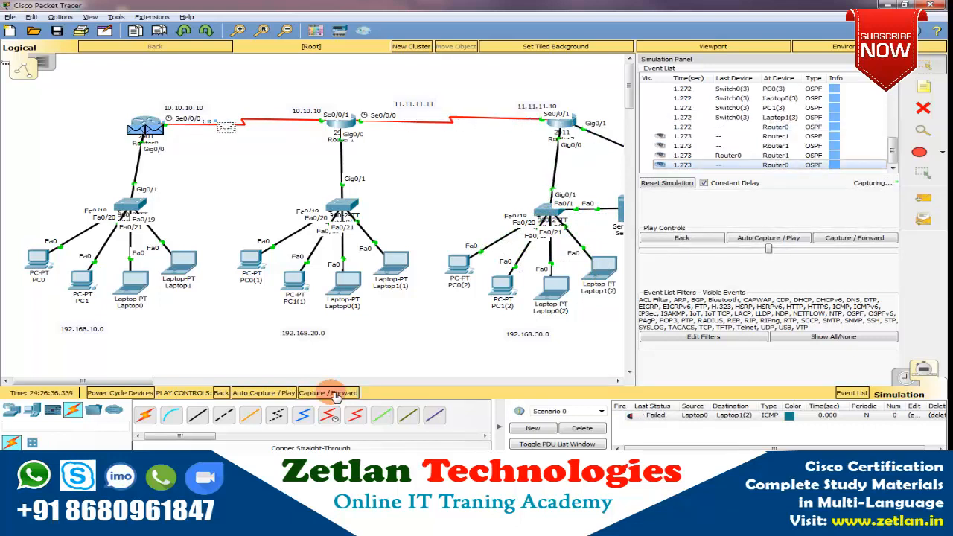
left_click(335, 394)
left_click(335, 394)
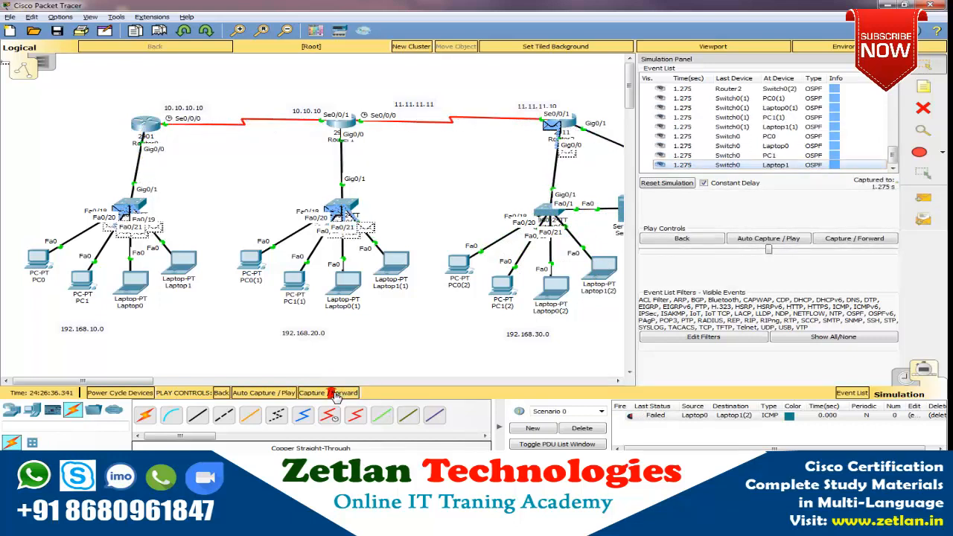
left_click(335, 393)
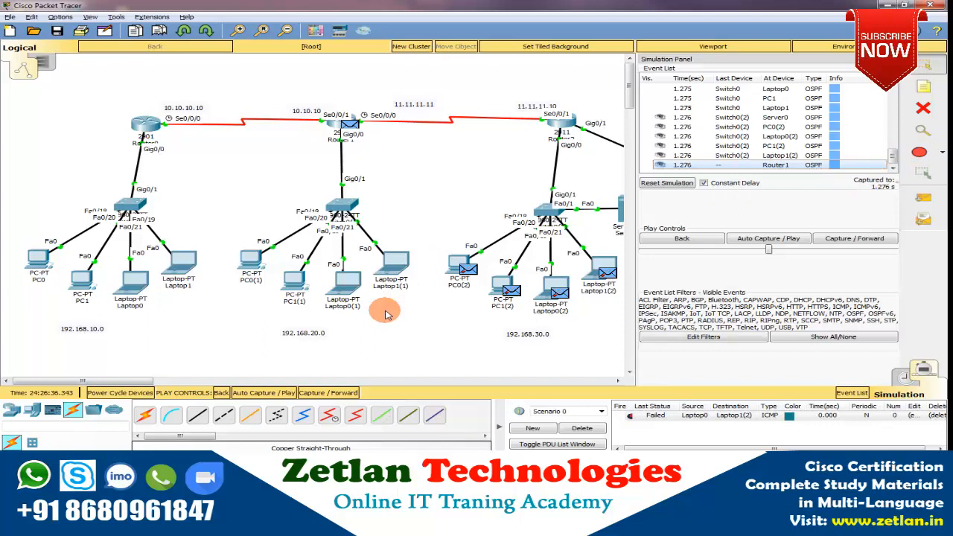
- Review the earliest ICMP events in the event list and view the PDU details at Router0
left_click_drag(892, 156, 893, 88)
left_click(726, 91)
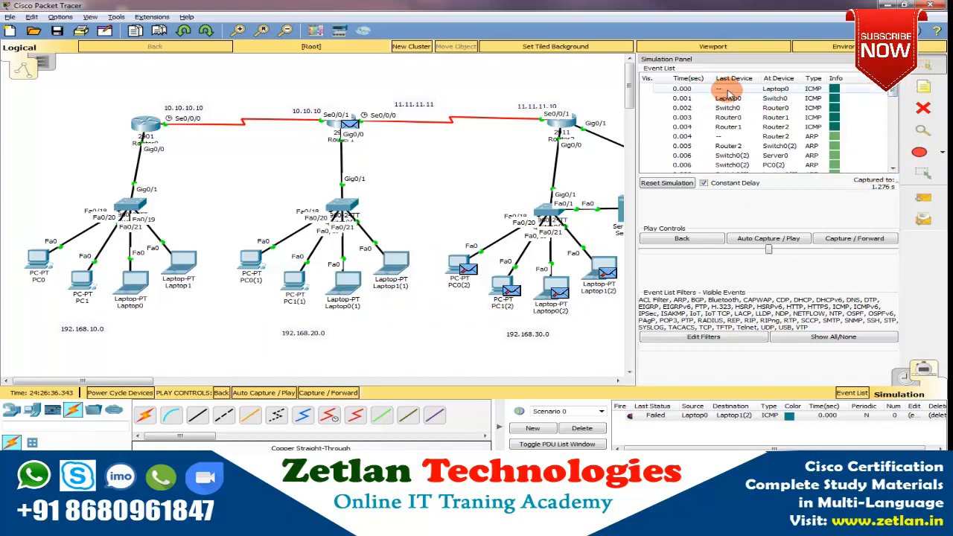
left_click(758, 99)
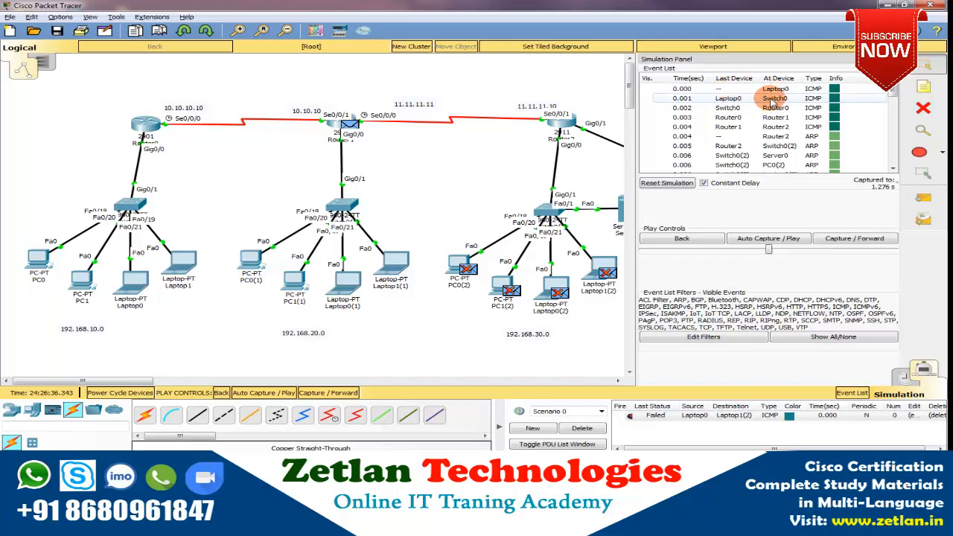
left_click(775, 108)
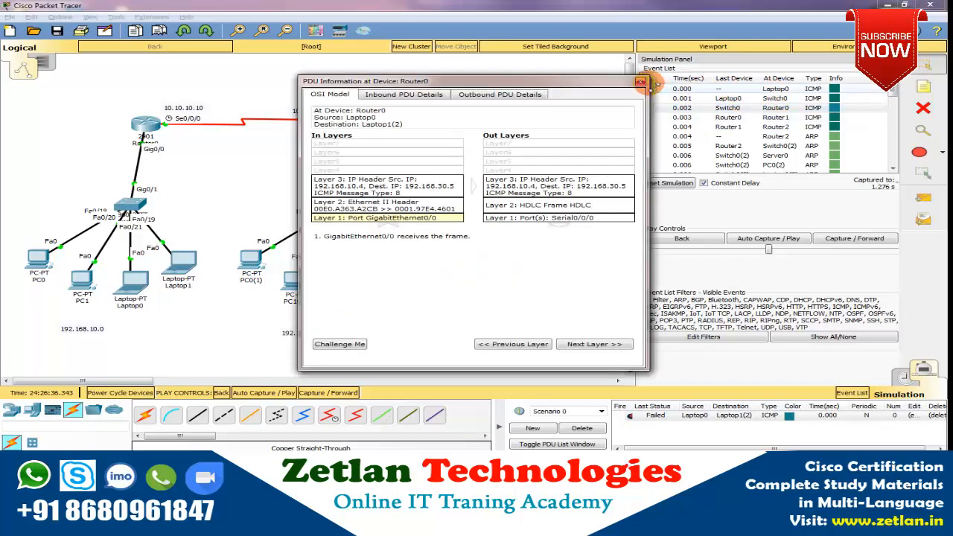
left_click(641, 82)
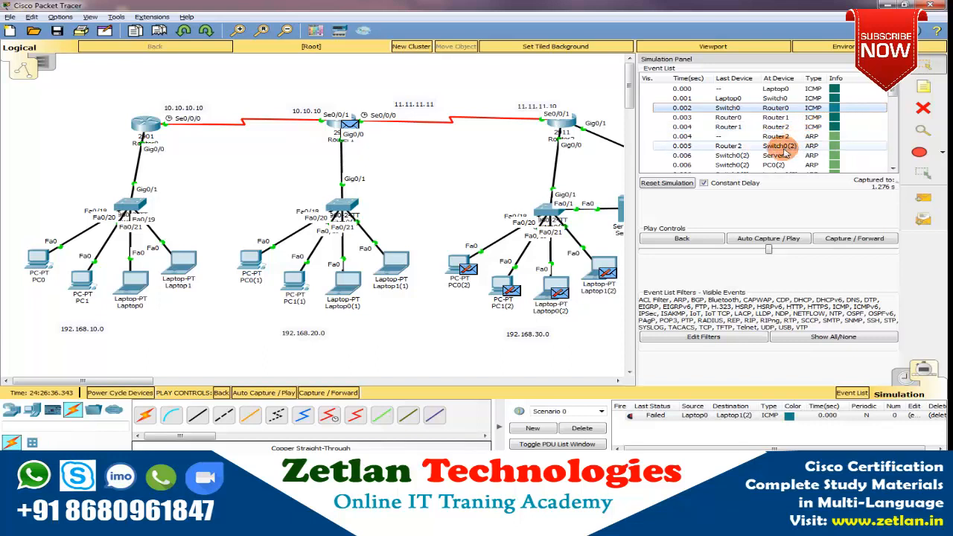
- Examine the ARP and OSPF events that follow in the simulation event list
left_click(893, 170)
left_click(893, 170)
left_click(893, 170)
left_click(894, 170)
left_click(894, 170)
left_click(893, 170)
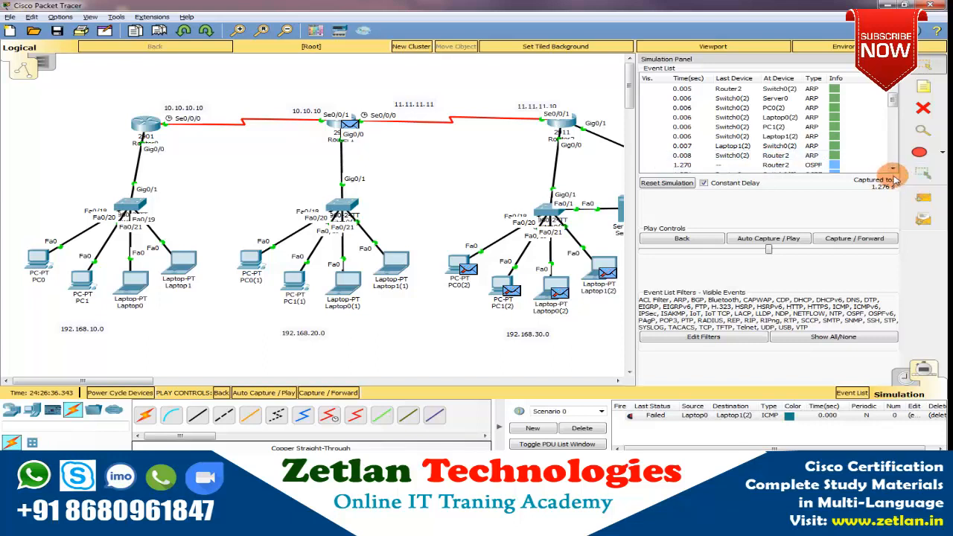
left_click(892, 169)
left_click(893, 169)
left_click(892, 170)
left_click(815, 145)
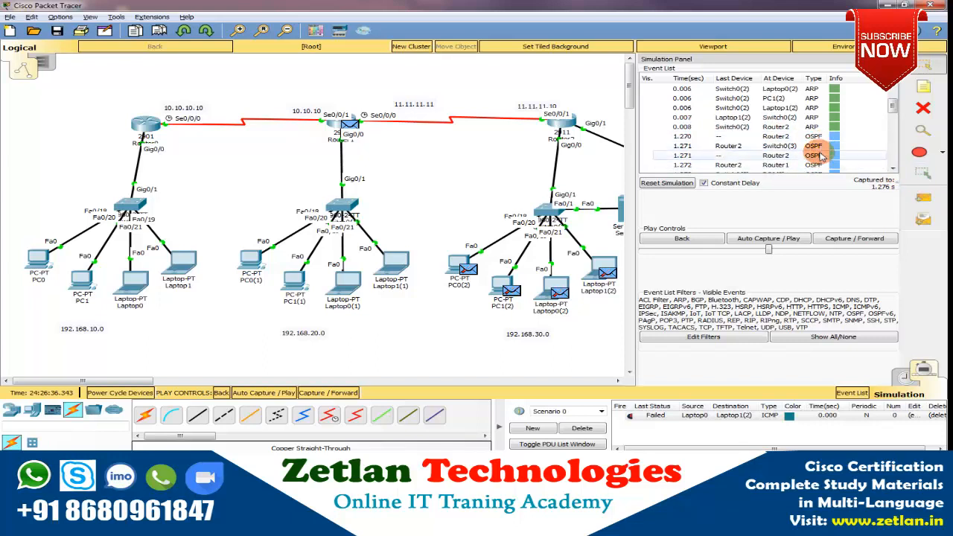
left_click(819, 155)
left_click(818, 137)
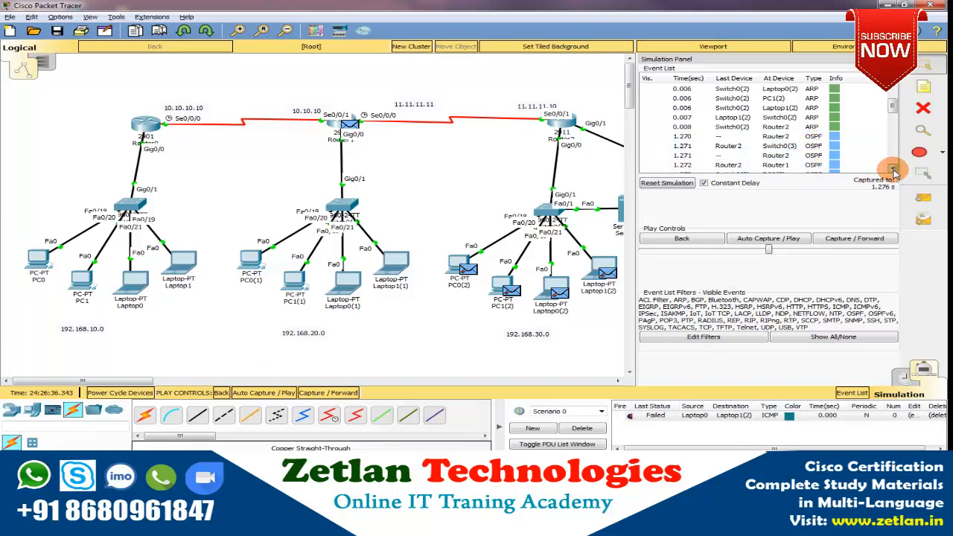
- Examine the remaining OSPF events through to the end of the simulation event list
scroll(893, 169, "down", 5)
scroll(893, 169, "down", 5)
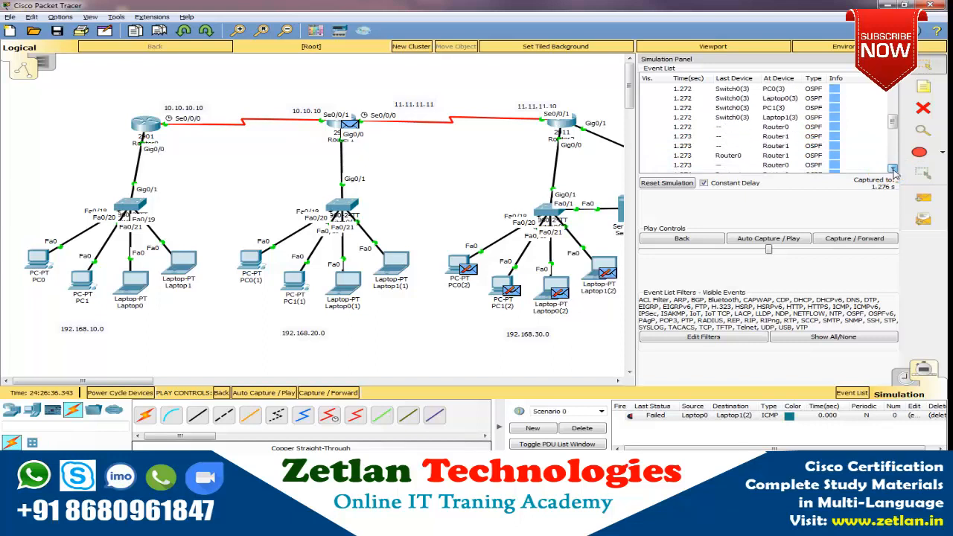
scroll(893, 170, "down", 5)
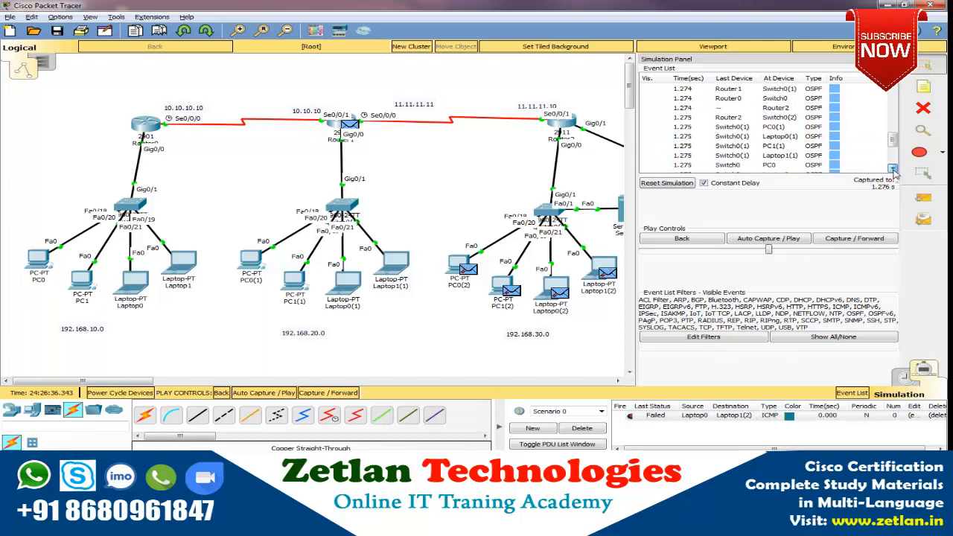
scroll(893, 169, "down", 4)
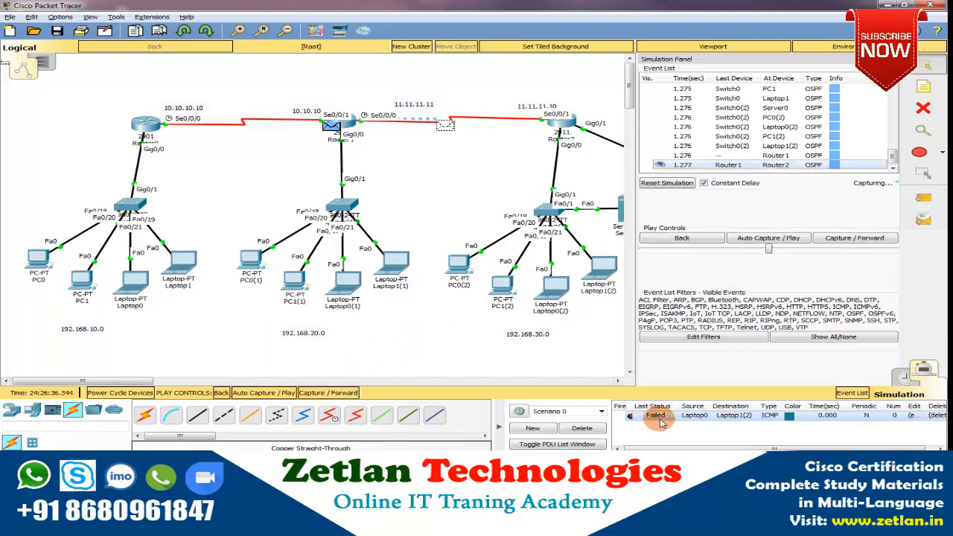
- Delete the current PDU scenario and add a simple PDU from Laptop0(2) to Laptop1
left_click(596, 428)
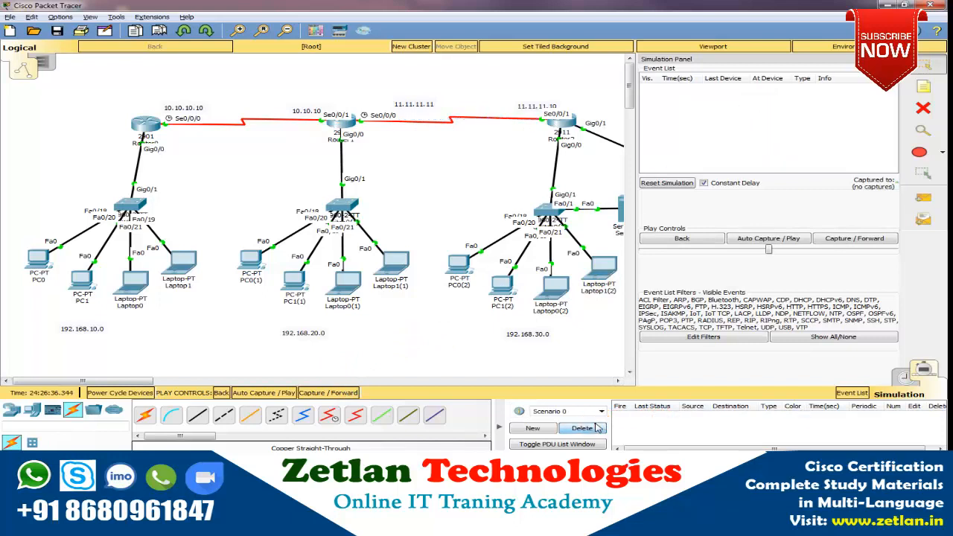
left_click(923, 198)
left_click(555, 288)
left_click(183, 264)
- Advance the simulation event by event to follow the packet from Laptop0(2) across the routers towards Laptop1
left_click(349, 393)
left_click(348, 393)
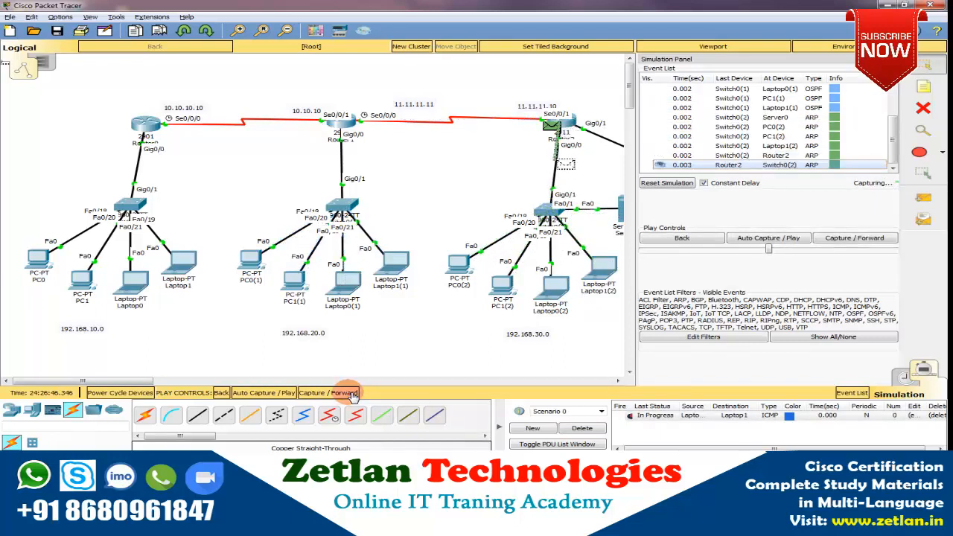
left_click(349, 394)
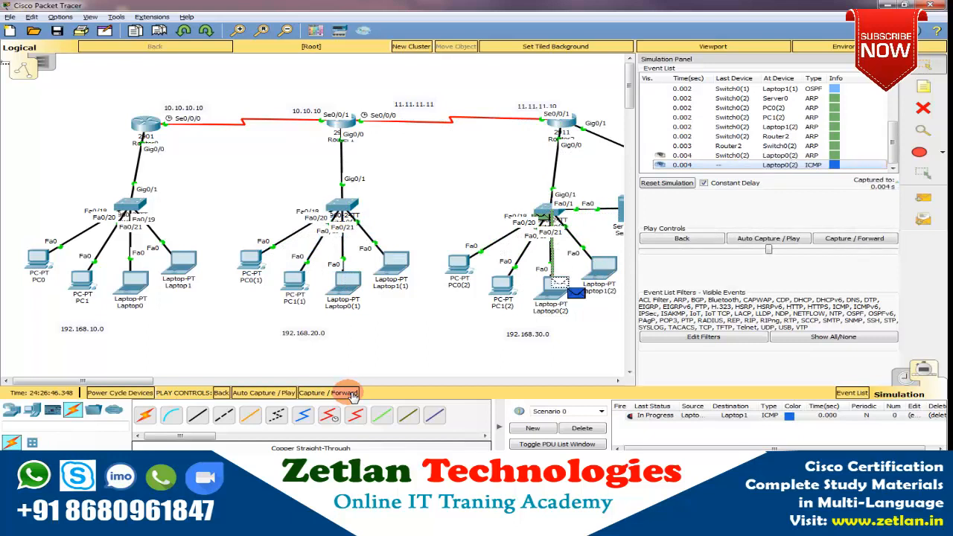
left_click(348, 393)
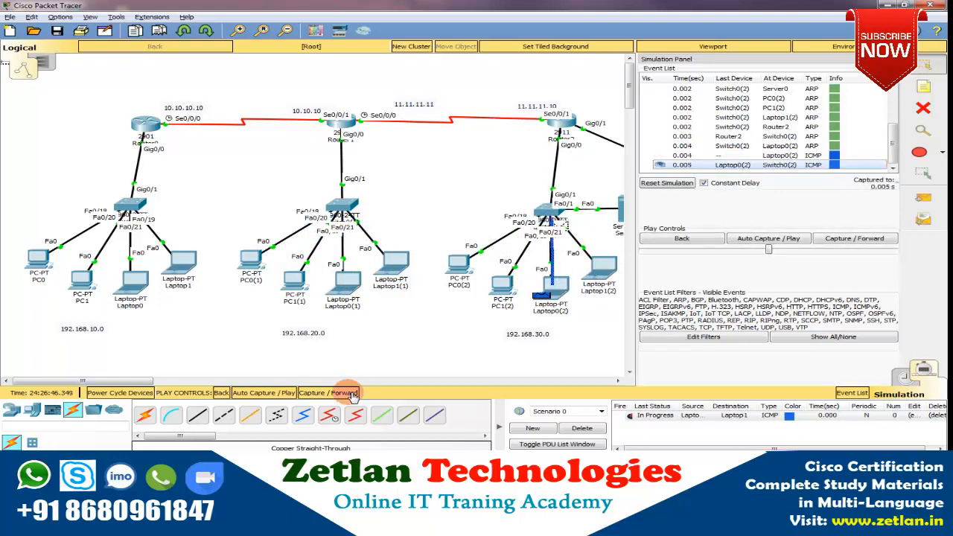
left_click(349, 393)
left_click(353, 394)
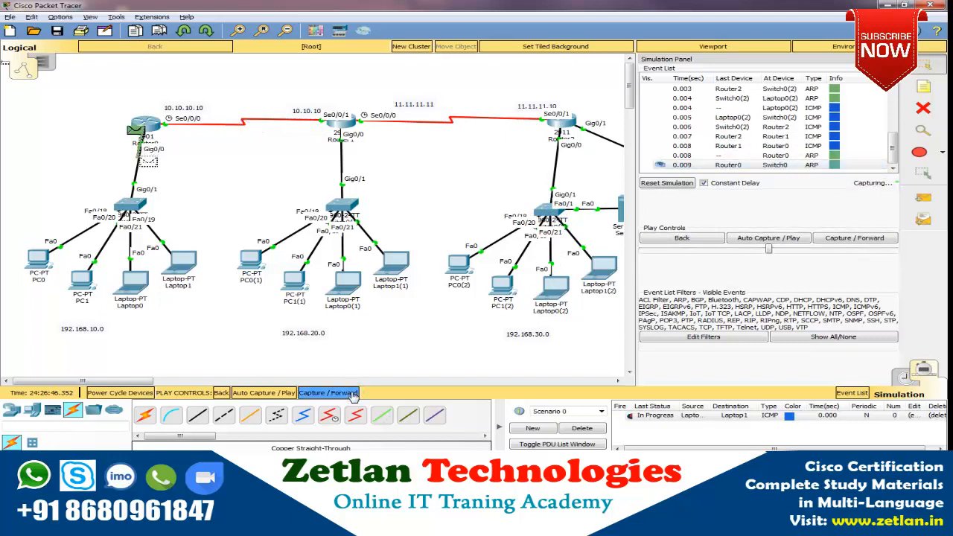
left_click(353, 393)
left_click(353, 393)
left_click(353, 393)
left_click(353, 395)
left_click(353, 394)
left_click(353, 395)
left_click(353, 395)
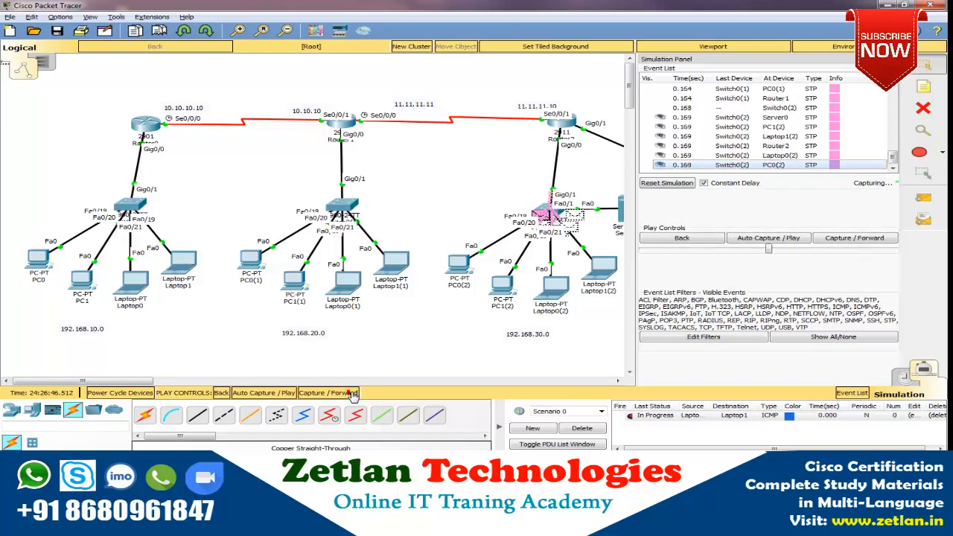
- Add a second simple PDU from Laptop0(2) to Laptop1
left_click(925, 192)
left_click(542, 301)
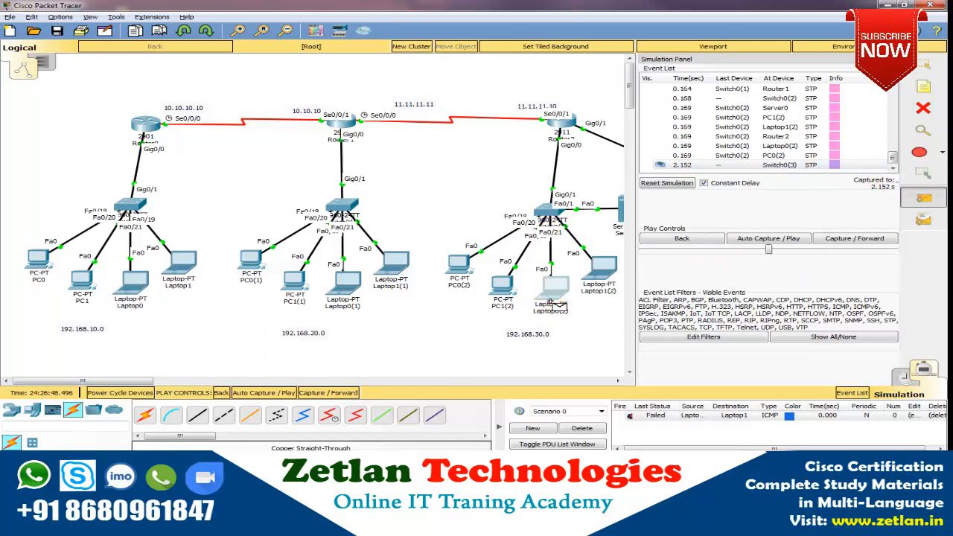
left_click(187, 266)
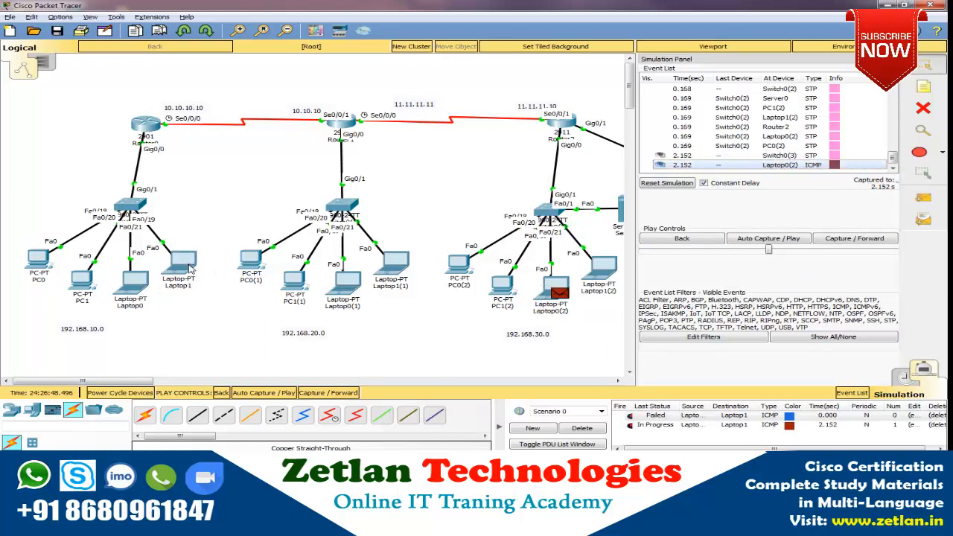
- Advance the simulation event by event to follow the second packet to Laptop1 and its reply back to Laptop0(2)
left_click(350, 393)
left_click(350, 393)
left_click(350, 393)
left_click(350, 393)
left_click(350, 393)
left_click(350, 393)
left_click(350, 394)
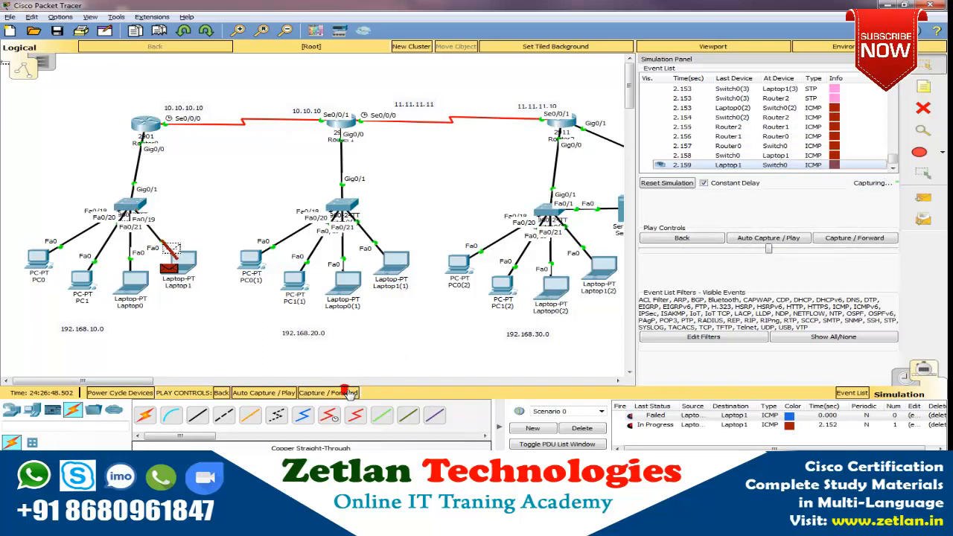
left_click(350, 393)
left_click(350, 393)
left_click(350, 393)
left_click(350, 393)
left_click(350, 393)
left_click(350, 393)
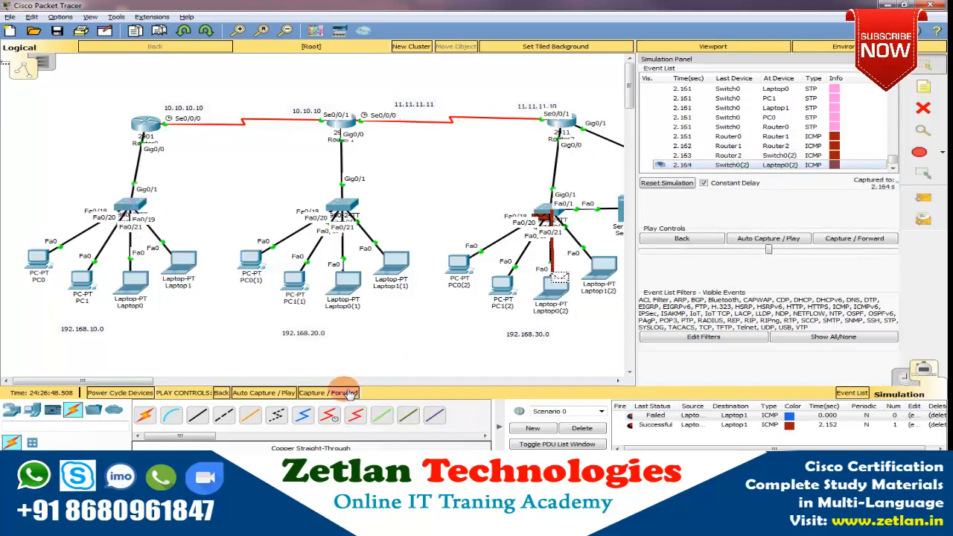
- Select the second PDU in the PDU list and review the earlier ICMP and ARP events in the event list
left_click(660, 427)
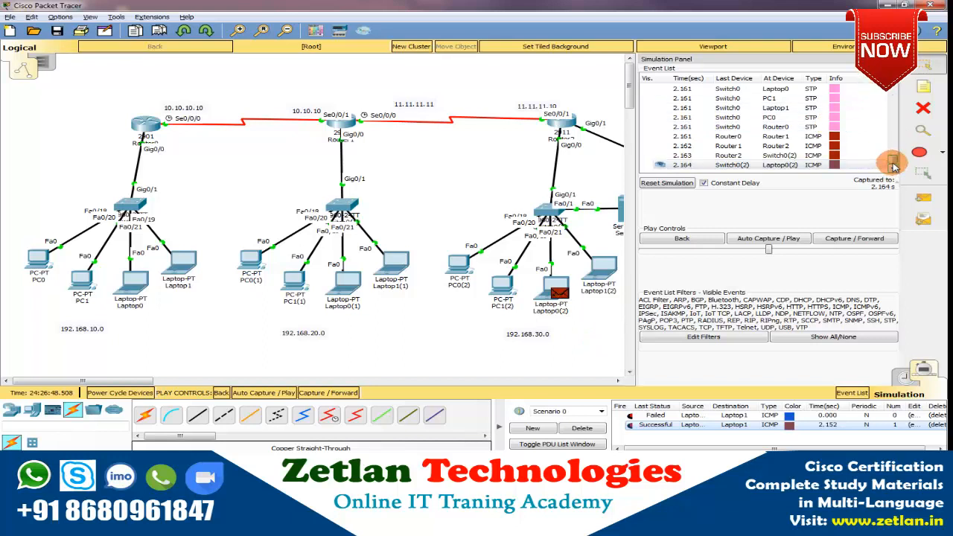
left_click_drag(894, 161, 895, 151)
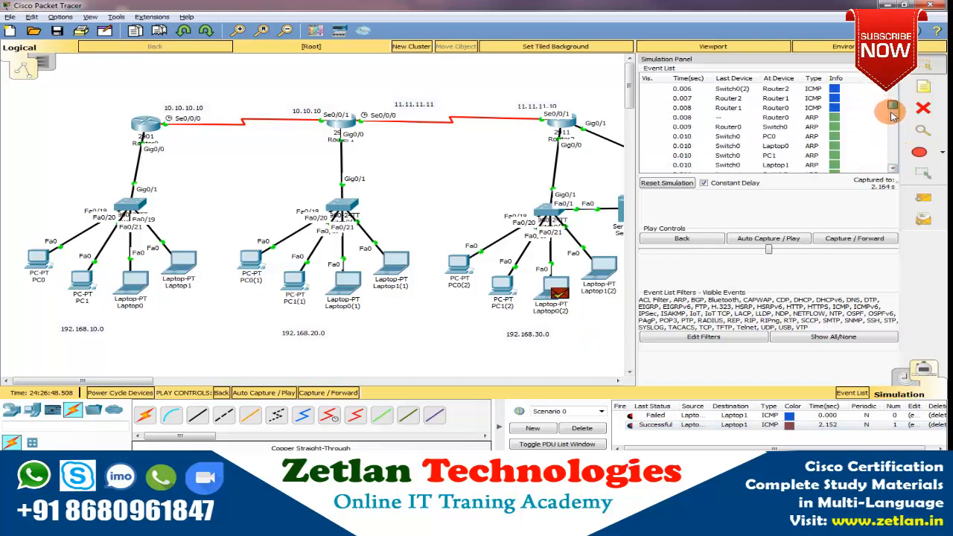